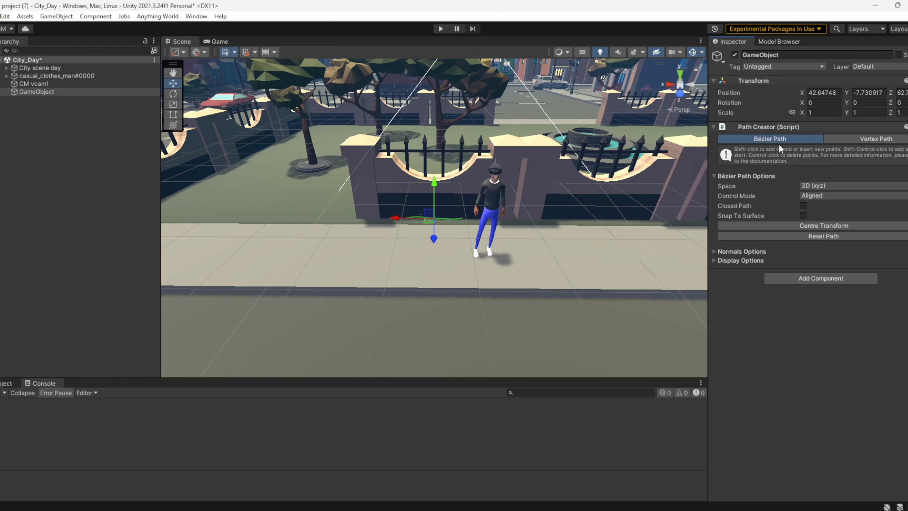
- Keep the path in Bézier Path mode and move its object onto the sidewalk beside the man, at about Y -1.035
{"action": "left_click", "coordinate": [846, 140]}
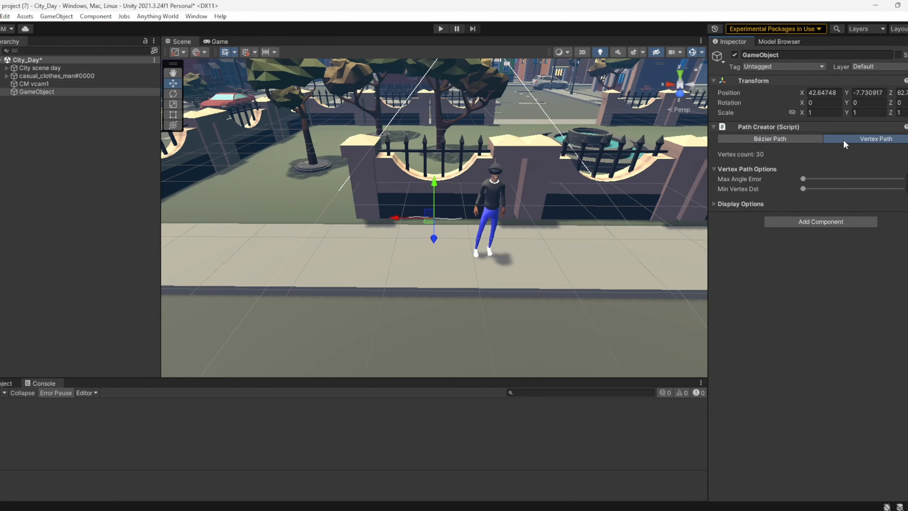
{"action": "left_click", "coordinate": [784, 140]}
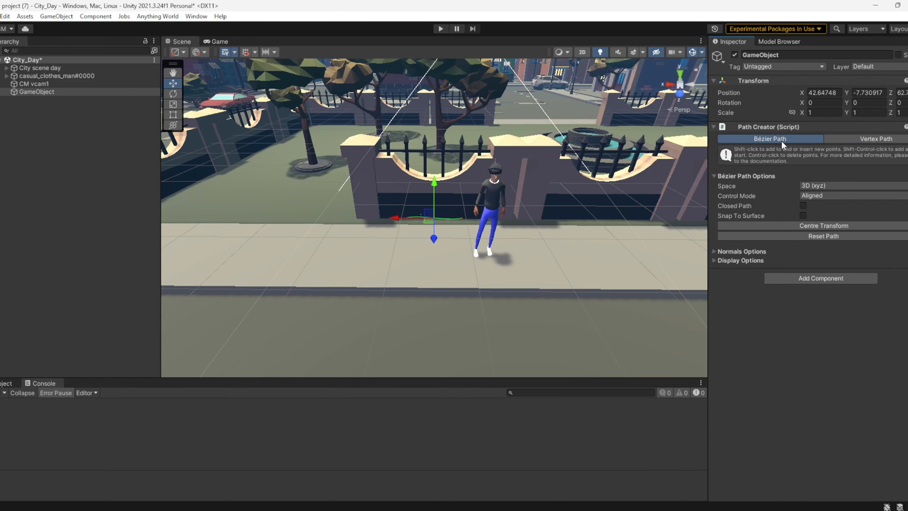
{"action": "key", "text": "f"}
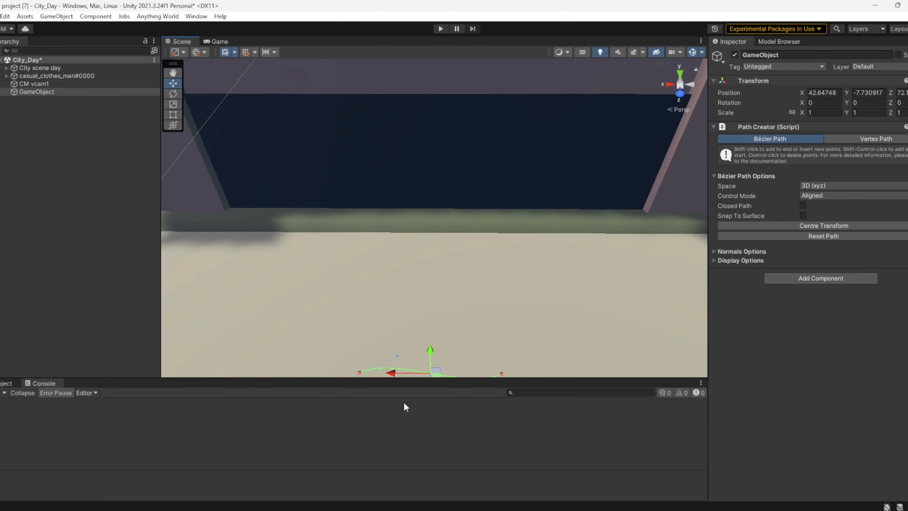
{"action": "scroll", "coordinate": [436, 282], "scroll_direction": "down", "scroll_amount": 8}
{"action": "left_click_drag", "start_coordinate": [424, 344], "coordinate": [424, 304]}
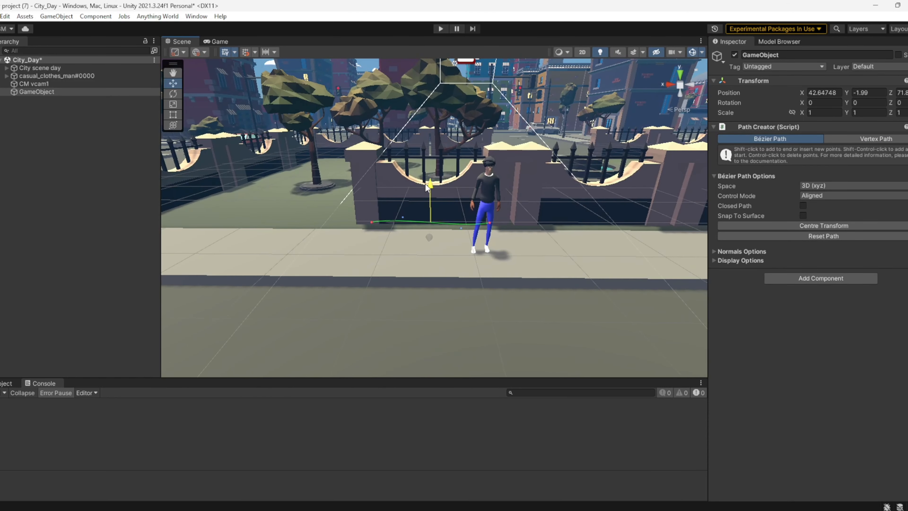
{"action": "scroll", "coordinate": [425, 226], "scroll_direction": "up", "scroll_amount": 5}
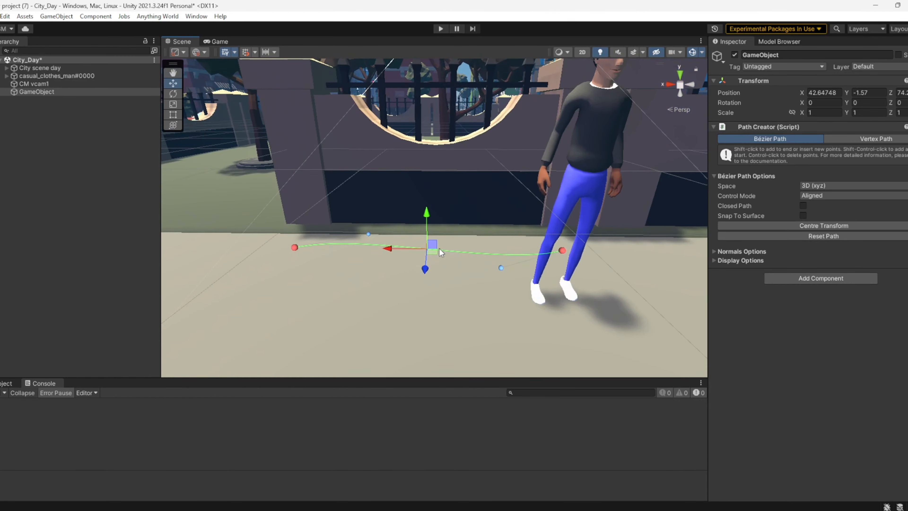
{"action": "left_click_drag", "start_coordinate": [425, 269], "coordinate": [393, 371]}
{"action": "left_click_drag", "start_coordinate": [416, 311], "coordinate": [408, 256]}
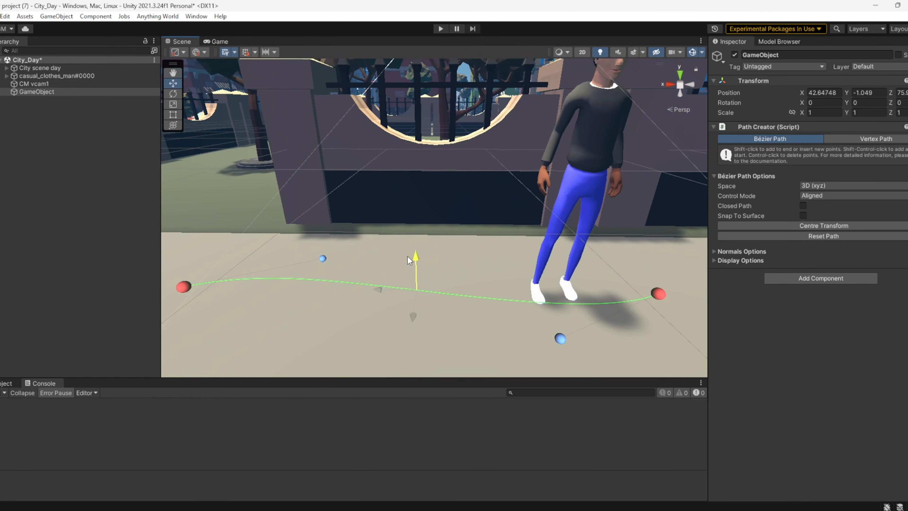
{"action": "right_click_drag", "start_coordinate": [575, 155], "coordinate": [574, 150]}
{"action": "key", "text": "s"}
{"action": "key", "text": "d"}
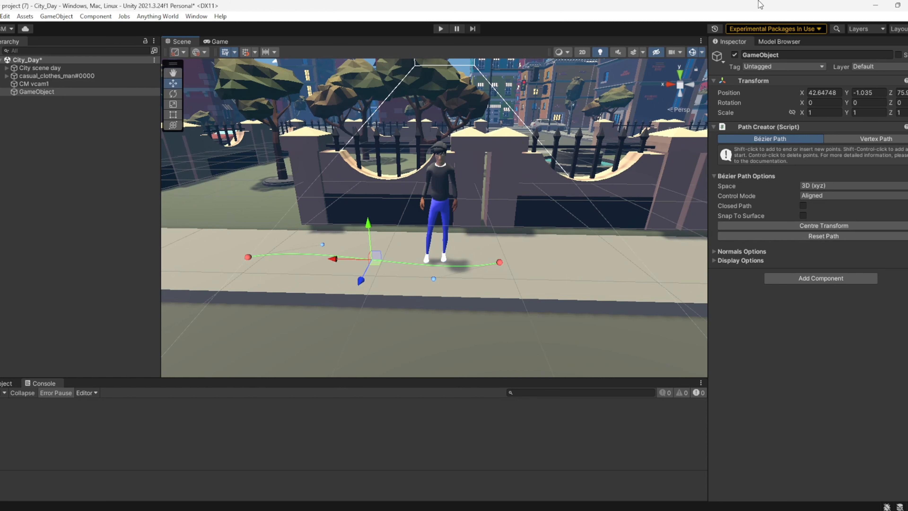
- Locate the Casual Clothes Man model in the Anything World model browser
{"action": "left_click", "coordinate": [786, 44]}
{"action": "scroll", "coordinate": [800, 386], "scroll_direction": "down", "scroll_amount": 10}
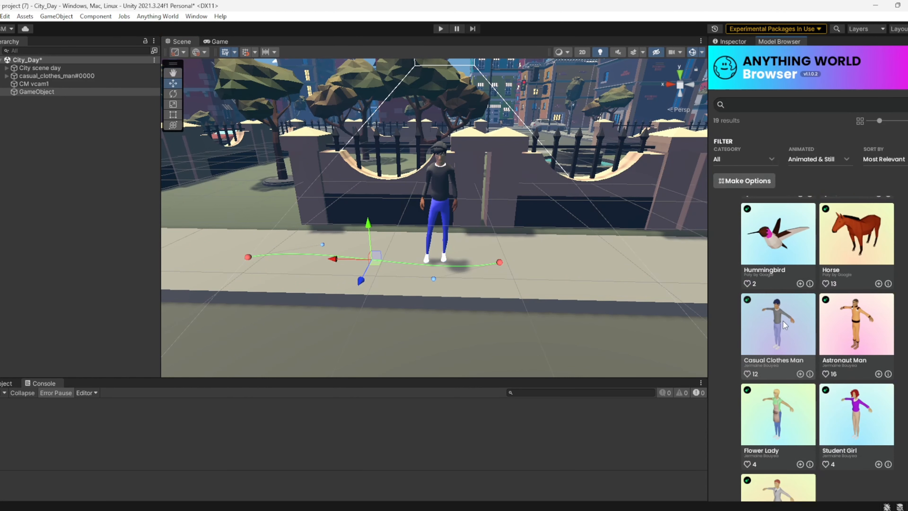
{"action": "left_click_drag", "start_coordinate": [783, 331], "coordinate": [400, 254]}
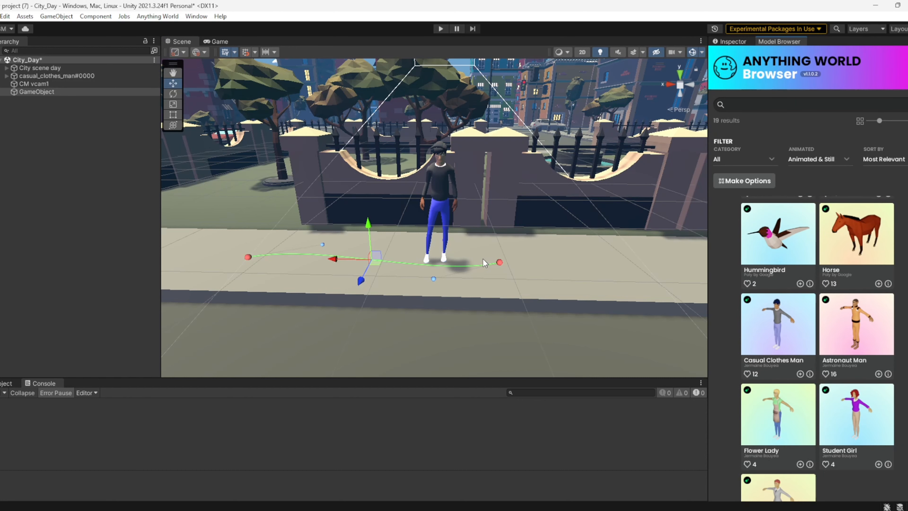
- Select the path GameObject and enable Snap To Surface in its Bézier path options
{"action": "key", "text": "f"}
{"action": "left_click", "coordinate": [57, 92]}
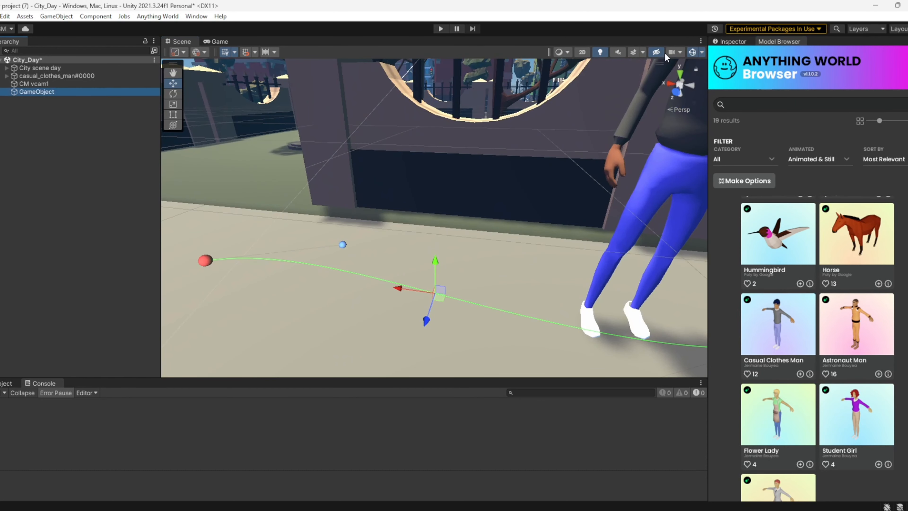
{"action": "left_click", "coordinate": [732, 41]}
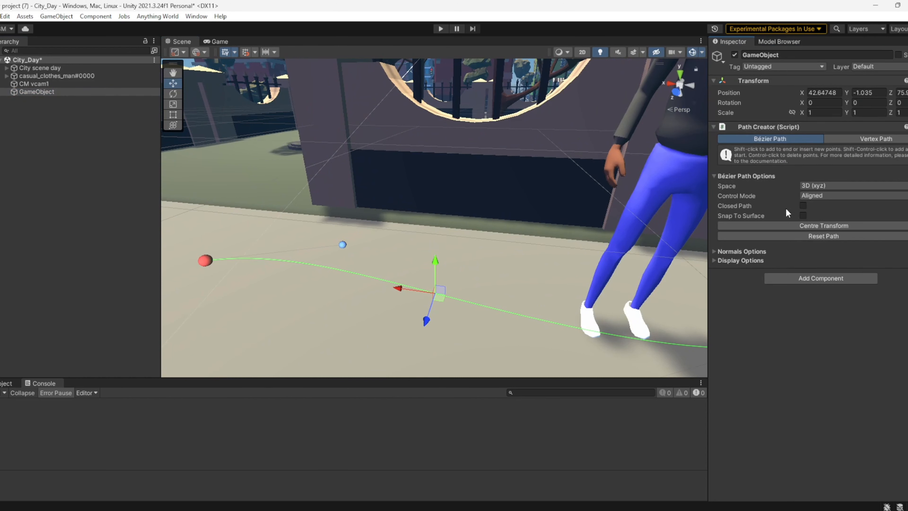
{"action": "left_click", "coordinate": [802, 216]}
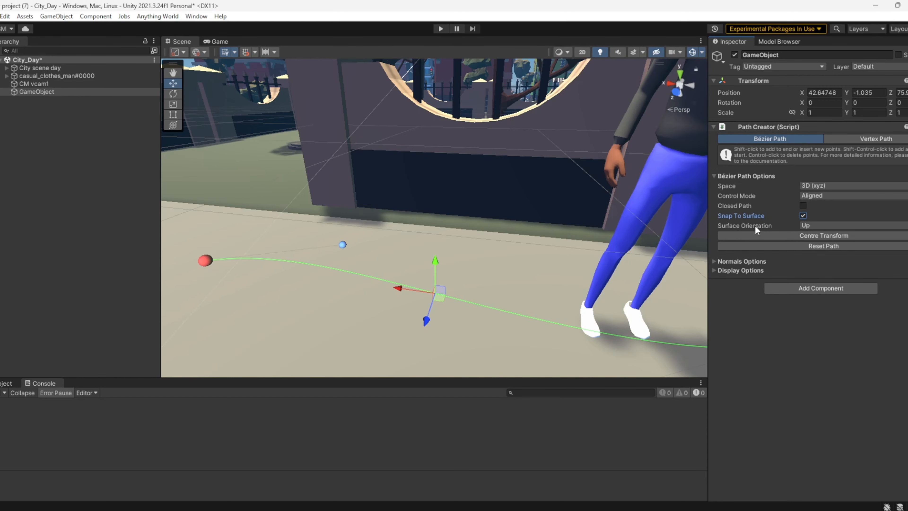
{"action": "key", "text": "s"}
{"action": "right_click_drag", "start_coordinate": [485, 239], "coordinate": [514, 247]}
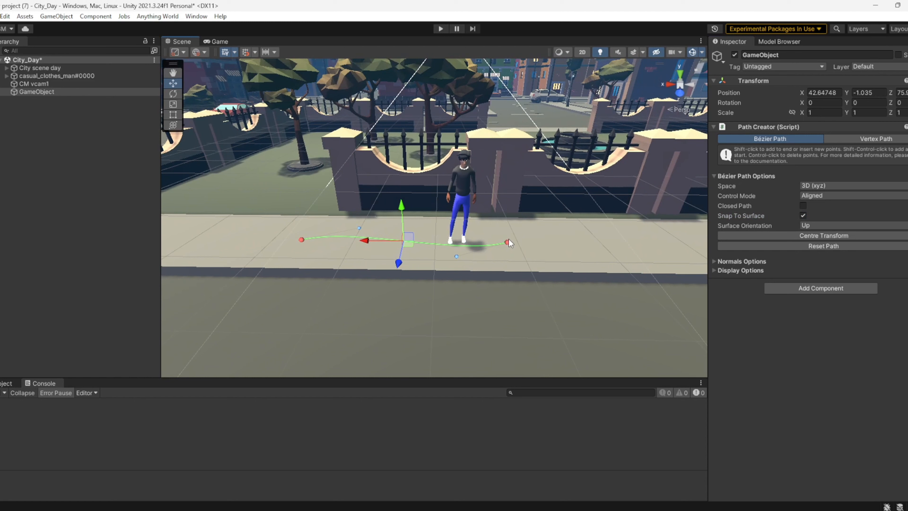
- Set the Bézier path's space to Flat (xz)
{"action": "left_click", "coordinate": [829, 185]}
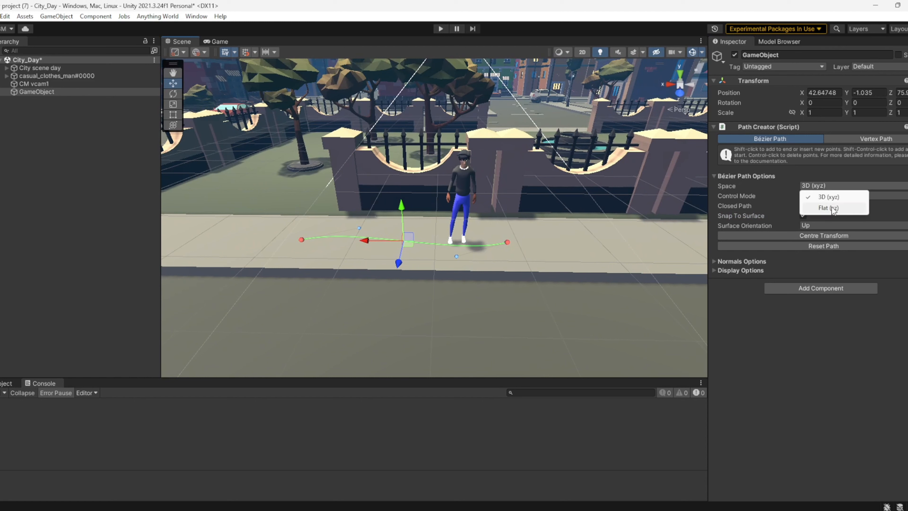
{"action": "left_click", "coordinate": [828, 207]}
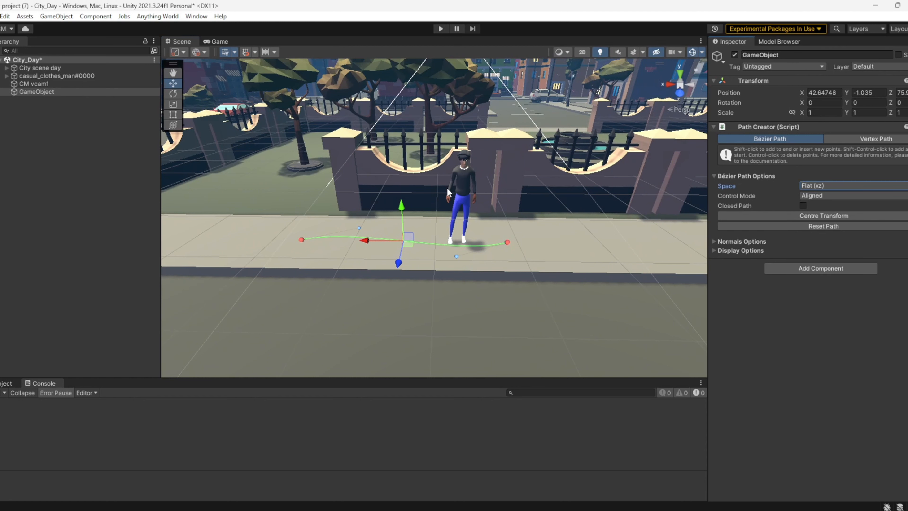
{"action": "scroll", "coordinate": [447, 191], "scroll_direction": "up", "scroll_amount": 6}
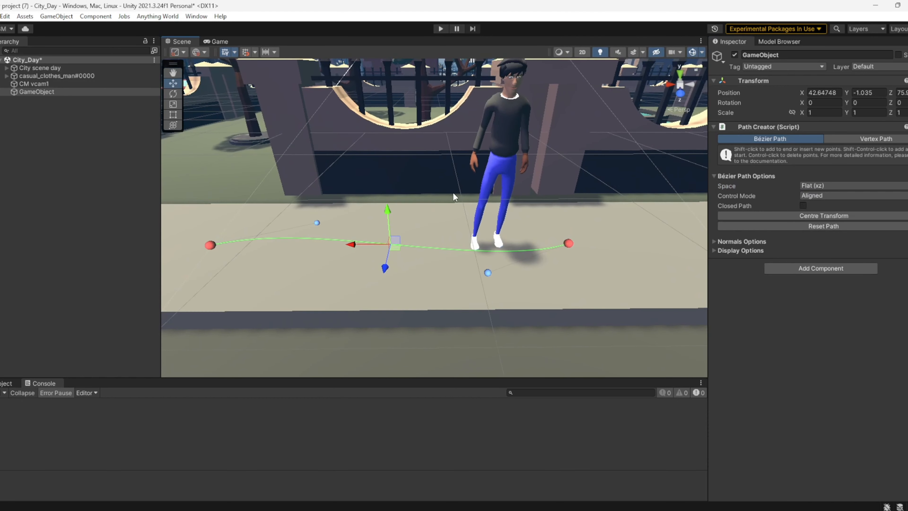
{"action": "scroll", "coordinate": [455, 191], "scroll_direction": "down", "scroll_amount": 5}
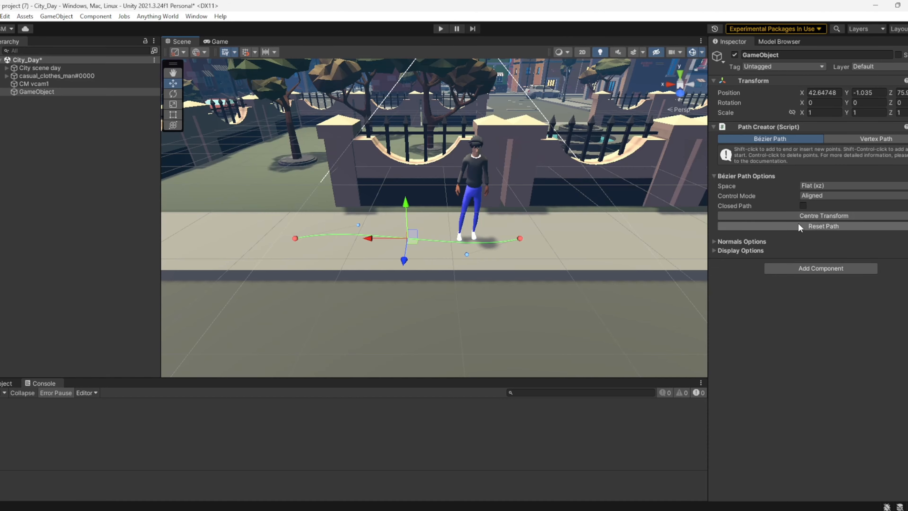
- Move the path's end anchor away from the man along the sidewalk to the park corner, at about X 7.8
{"action": "scroll", "coordinate": [364, 247], "scroll_direction": "up", "scroll_amount": 10}
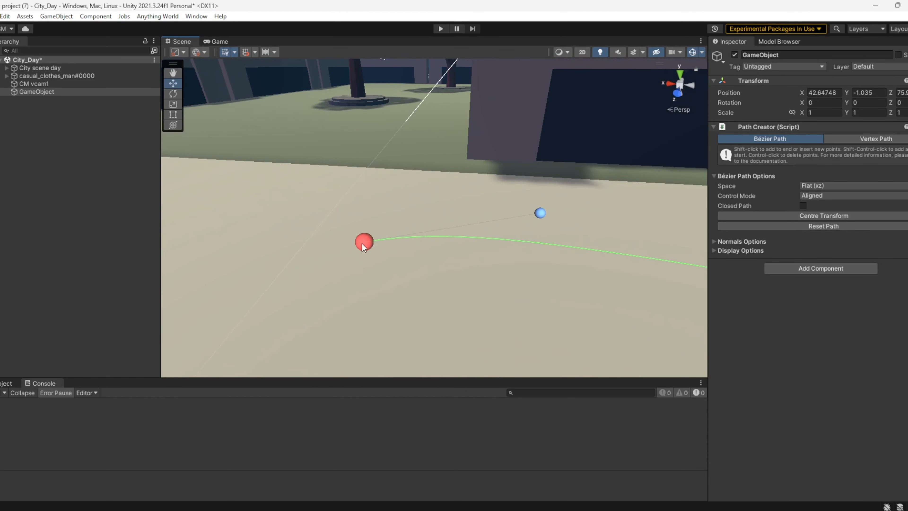
{"action": "left_click", "coordinate": [364, 246]}
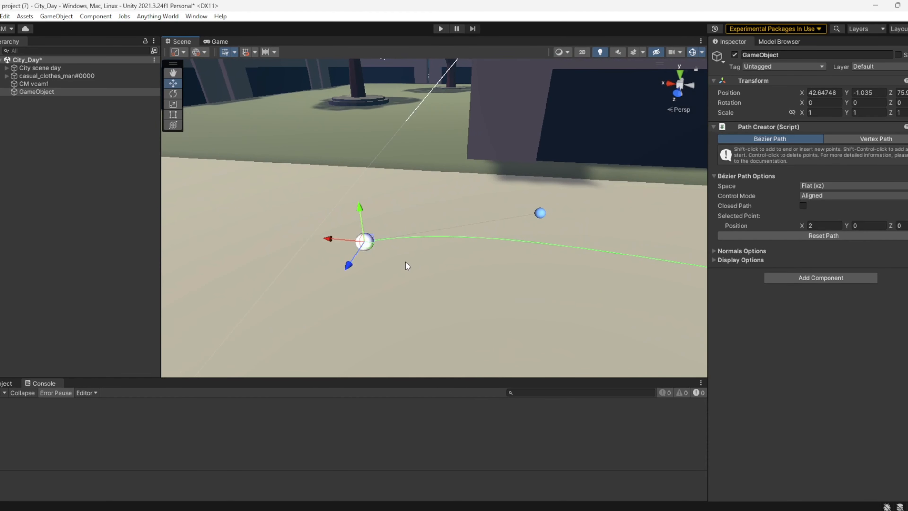
{"action": "left_click_drag", "start_coordinate": [336, 243], "coordinate": [254, 232]}
{"action": "left_click", "coordinate": [466, 205]}
{"action": "mouse_move", "coordinate": [449, 267]}
{"action": "left_mouse_down"}
{"action": "mouse_move", "coordinate": [474, 225]}
{"action": "mouse_move", "coordinate": [479, 183]}
{"action": "mouse_move", "coordinate": [444, 280]}
{"action": "mouse_move", "coordinate": [461, 254]}
{"action": "left_mouse_up"}
{"action": "scroll", "coordinate": [461, 254], "scroll_direction": "down", "scroll_amount": 5}
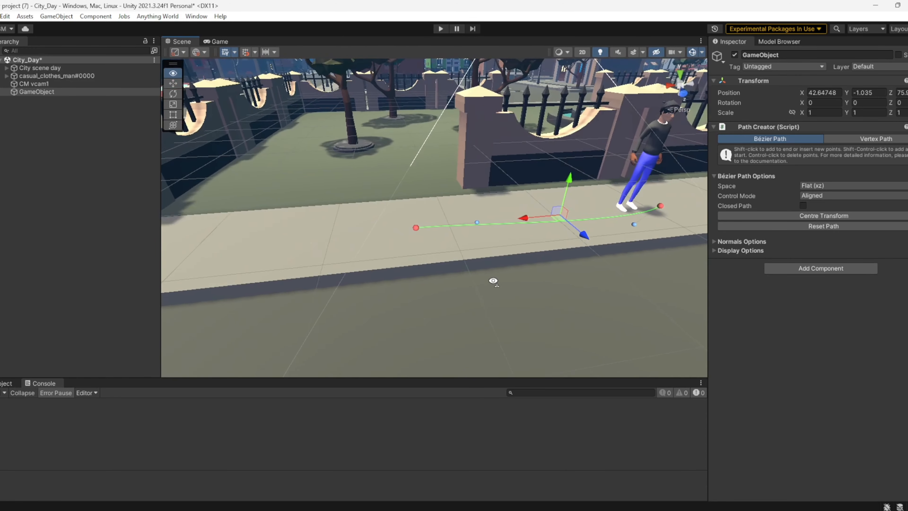
{"action": "left_click", "coordinate": [415, 232]}
{"action": "left_click_drag", "start_coordinate": [387, 235], "coordinate": [156, 256]}
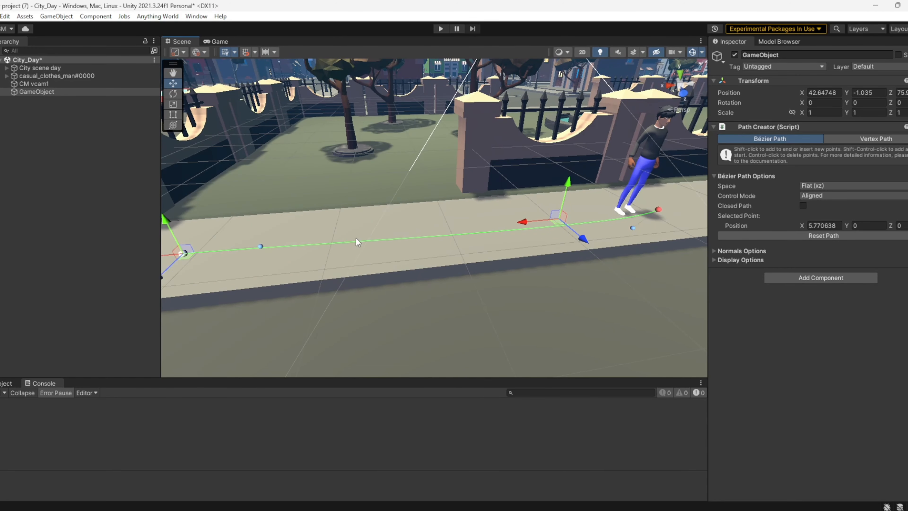
{"action": "mouse_move", "coordinate": [359, 242]}
{"action": "right_mouse_down"}
{"action": "mouse_move", "coordinate": [319, 241]}
{"action": "mouse_move", "coordinate": [363, 235]}
{"action": "right_mouse_up"}
{"action": "key", "text": "a"}
{"action": "left_click_drag", "start_coordinate": [456, 237], "coordinate": [342, 254]}
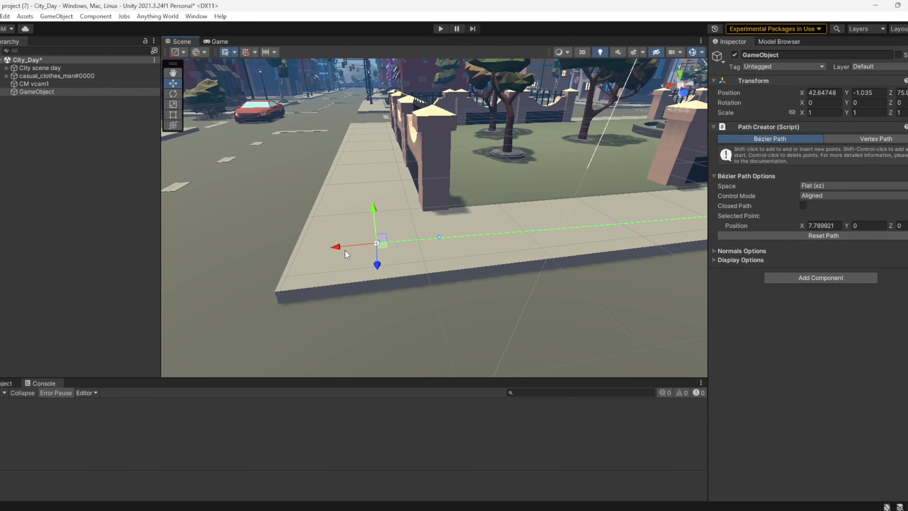
- Add an anchor around the corner on the park's short side and adjust the segment's control handles to keep the curve on the sidewalk
{"action": "left_click", "coordinate": [364, 140], "text": "shift"}
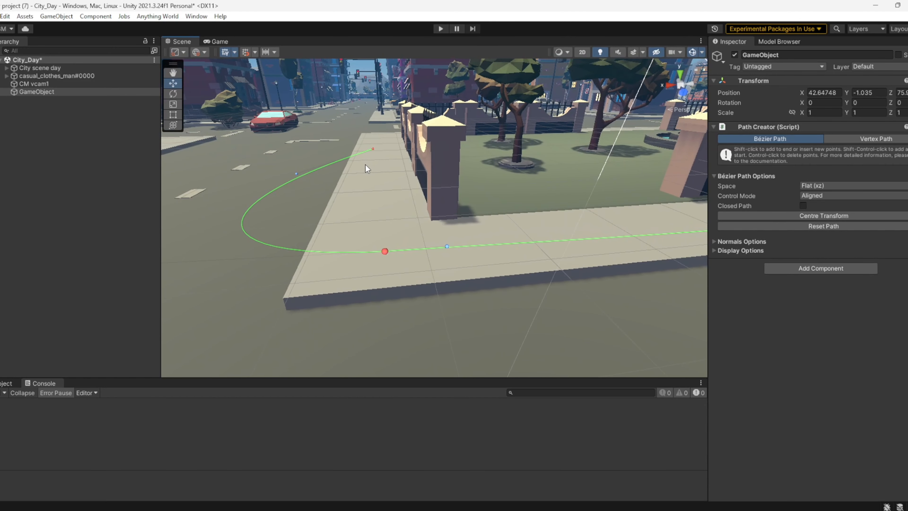
{"action": "scroll", "coordinate": [366, 165], "scroll_direction": "up", "scroll_amount": 4}
{"action": "right_click_drag", "start_coordinate": [365, 165], "coordinate": [636, 223]}
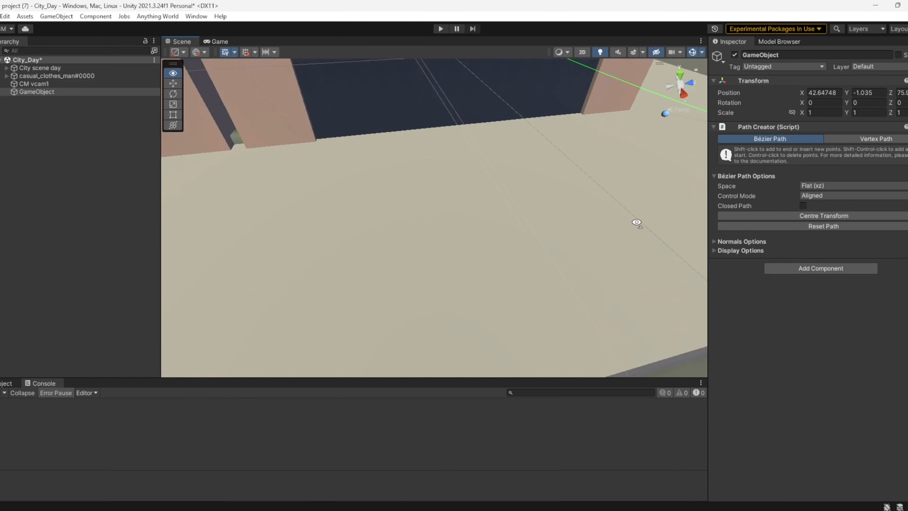
{"action": "scroll", "coordinate": [454, 258], "scroll_direction": "down", "scroll_amount": 6}
{"action": "right_click_drag", "start_coordinate": [437, 264], "coordinate": [434, 260]}
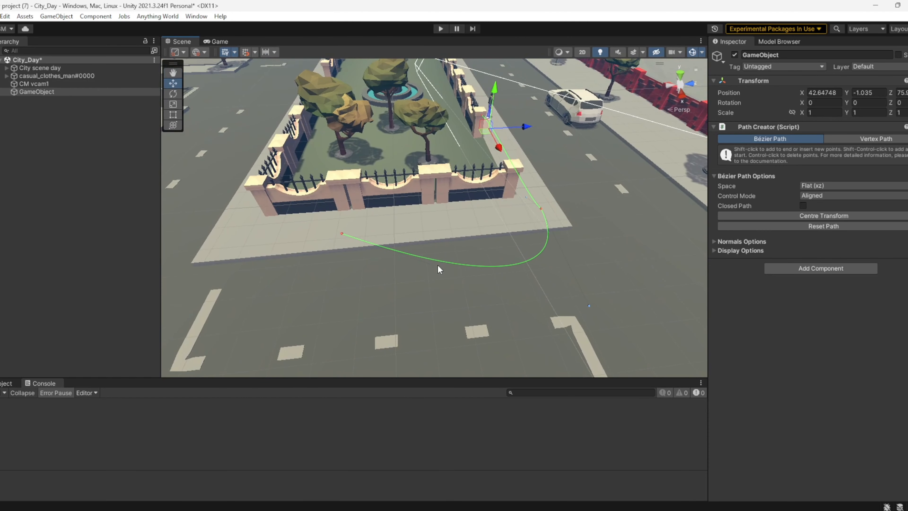
{"action": "left_click_drag", "start_coordinate": [438, 265], "coordinate": [395, 226]}
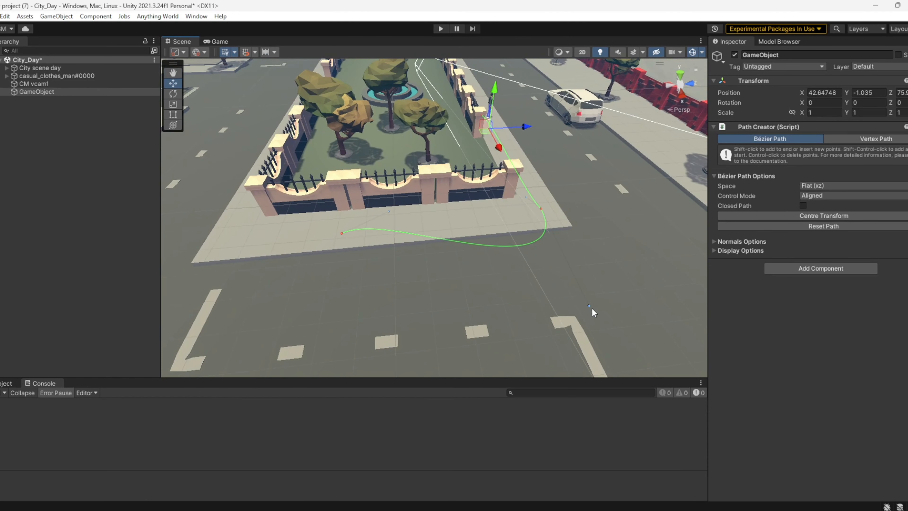
{"action": "left_click_drag", "start_coordinate": [589, 305], "coordinate": [428, 243]}
- Move the newest anchor to the far corner of the short-side sidewalk, at about X 8.23, Y 0.16
{"action": "right_click_drag", "start_coordinate": [379, 231], "coordinate": [472, 227]}
{"action": "key", "text": "w"}
{"action": "key", "text": "a"}
{"action": "left_click_drag", "start_coordinate": [472, 227], "coordinate": [266, 240]}
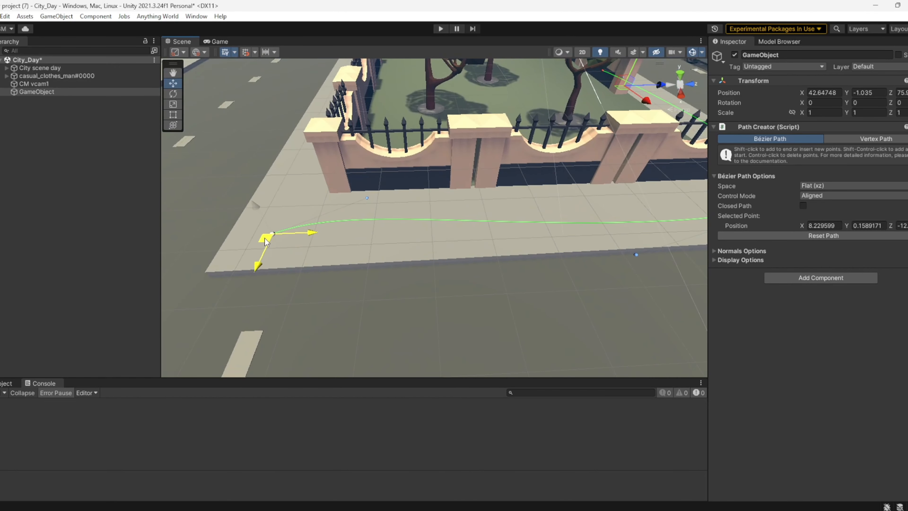
- Adjust the control handle of the far-corner anchor so the curve swings outward, away from the fence
{"action": "key", "text": "s"}
{"action": "right_click_drag", "start_coordinate": [337, 244], "coordinate": [630, 238]}
{"action": "key", "text": "a"}
{"action": "key", "text": "w"}
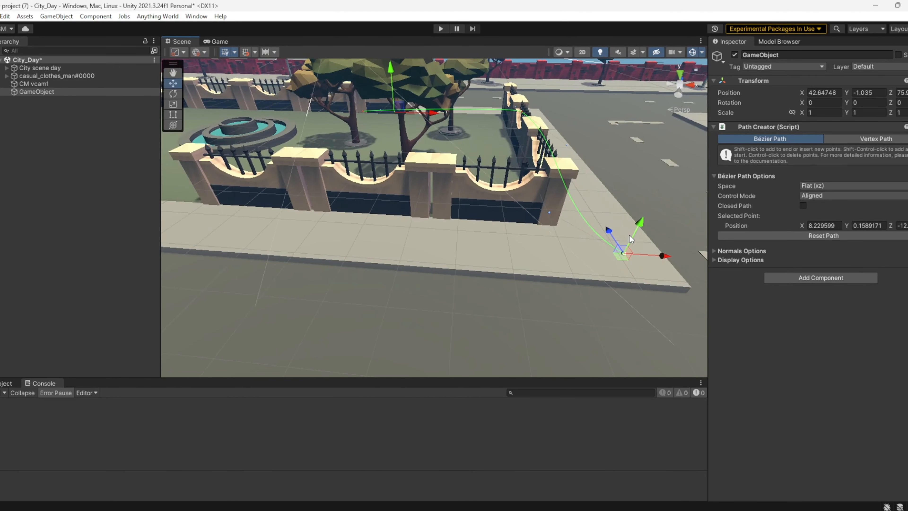
{"action": "left_click_drag", "start_coordinate": [550, 213], "coordinate": [597, 212]}
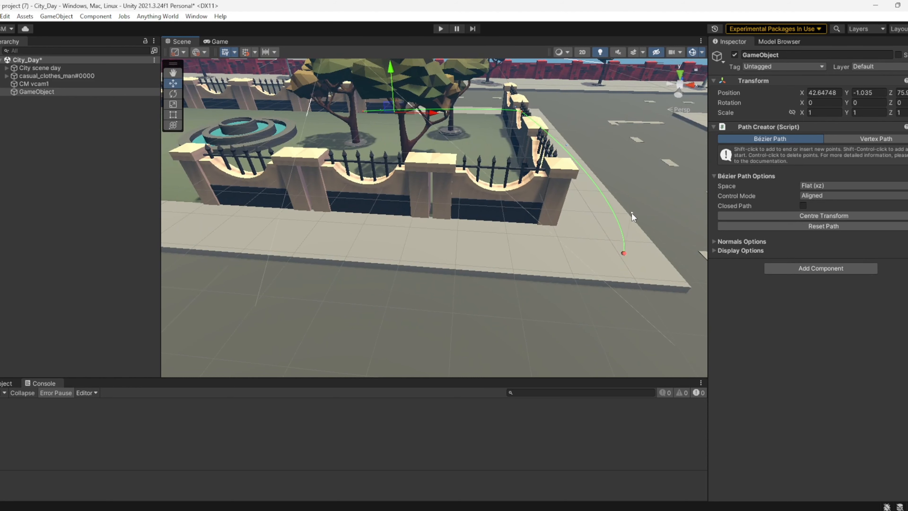
- Add an anchor along the park's rear sidewalk and adjust both control handles so the new segment follows the pavement
{"action": "key", "text": "s"}
{"action": "right_click_drag", "start_coordinate": [446, 239], "coordinate": [467, 250]}
{"action": "key", "text": "a"}
{"action": "left_click", "coordinate": [198, 235], "text": "shift"}
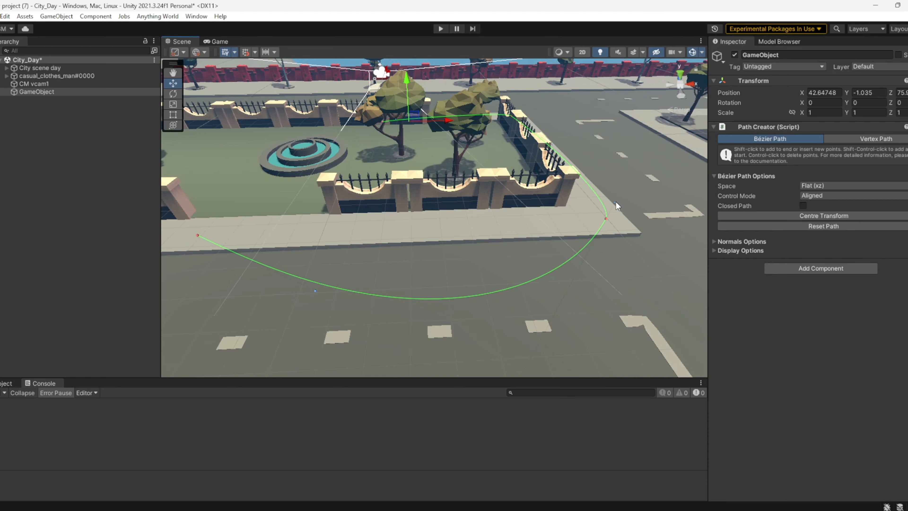
{"action": "left_click_drag", "start_coordinate": [615, 203], "coordinate": [626, 218]}
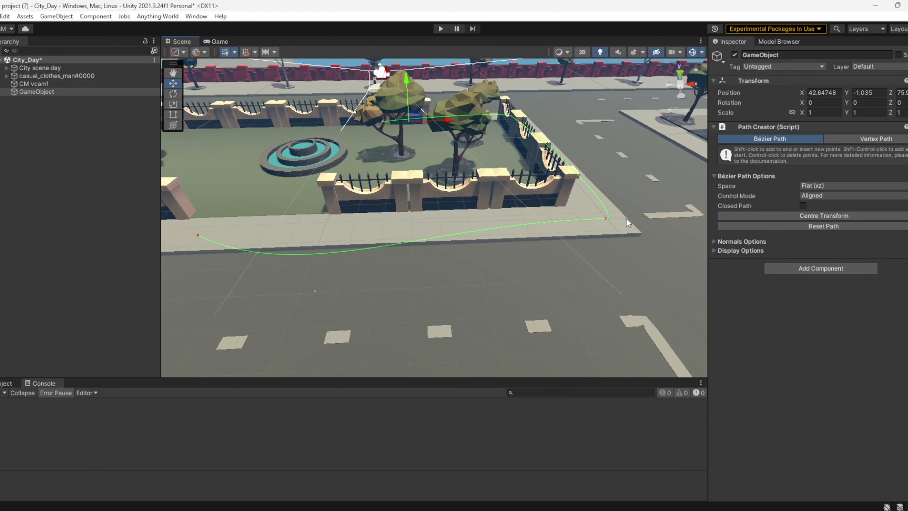
{"action": "left_click_drag", "start_coordinate": [315, 291], "coordinate": [321, 242]}
- Extend the path around the next park corner onto the other short-side sidewalk and adjust the curve's control handle at that corner
{"action": "right_click_drag", "start_coordinate": [280, 236], "coordinate": [373, 242]}
{"action": "right_click_drag", "start_coordinate": [372, 242], "coordinate": [379, 243]}
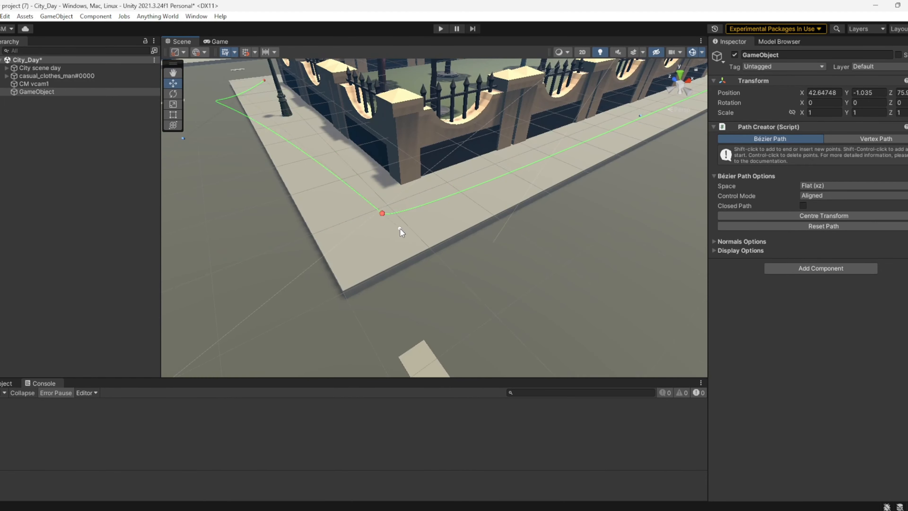
{"action": "left_click_drag", "start_coordinate": [401, 228], "coordinate": [422, 263]}
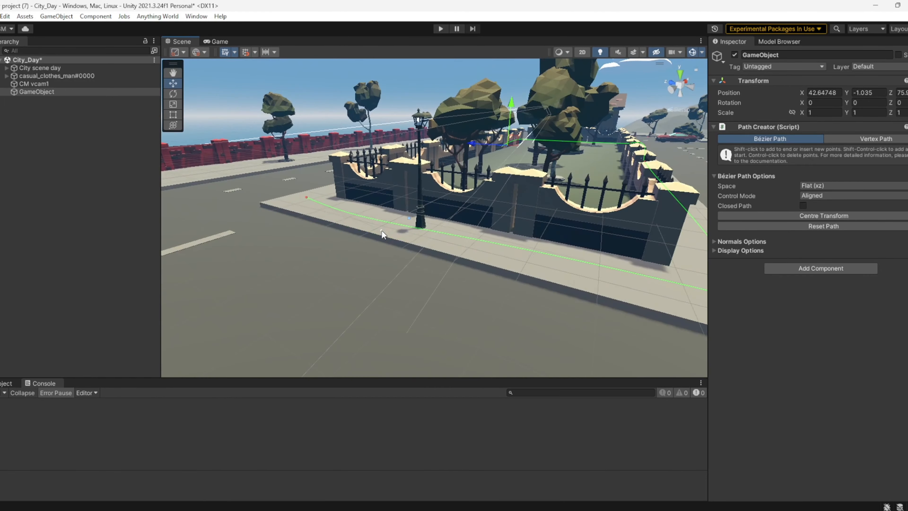
- Enable Closed Path to join the path's two ends into a loop around the park
{"action": "right_click_drag", "start_coordinate": [382, 230], "coordinate": [758, 265]}
{"action": "left_click", "coordinate": [809, 205]}
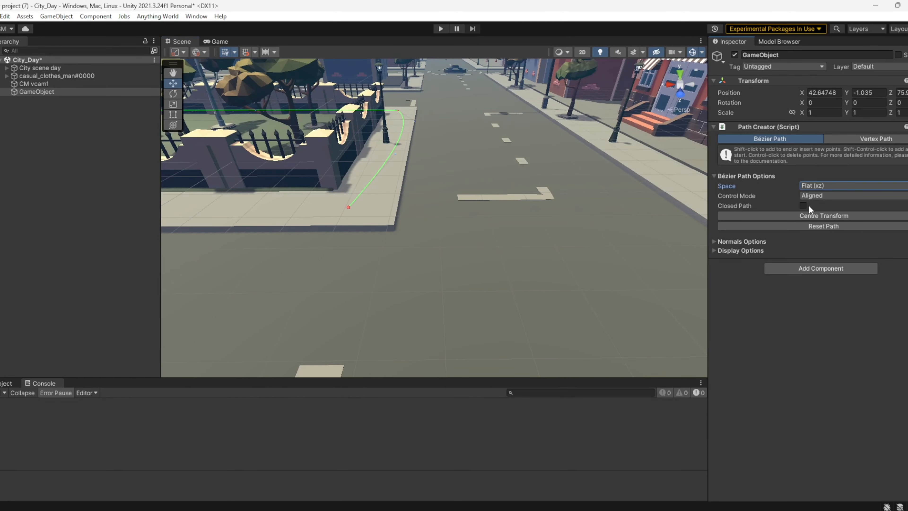
{"action": "left_click", "coordinate": [803, 206]}
{"action": "right_click_drag", "start_coordinate": [350, 234], "coordinate": [631, 300]}
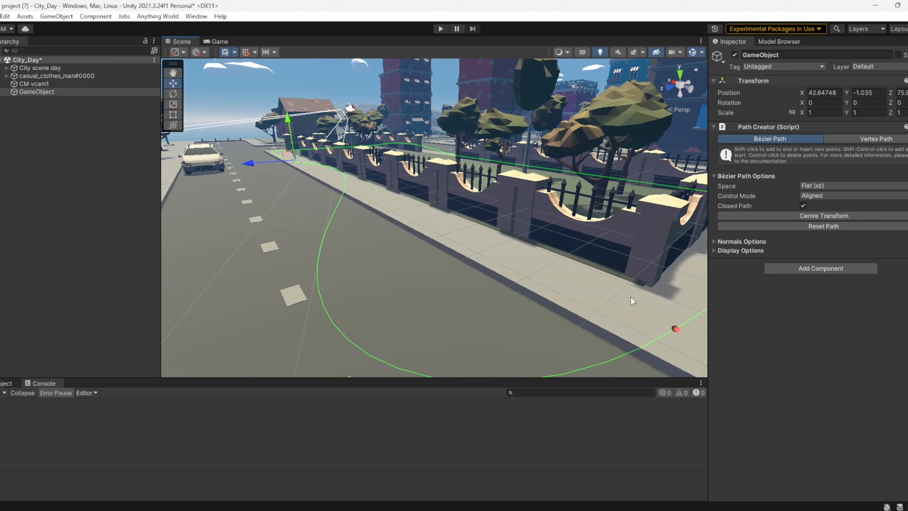
- Adjust the control handle of the last corner anchor so the closing segment curves along the sidewalk instead of across the road
{"action": "left_click", "coordinate": [677, 330]}
{"action": "right_click_drag", "start_coordinate": [679, 330], "coordinate": [533, 246]}
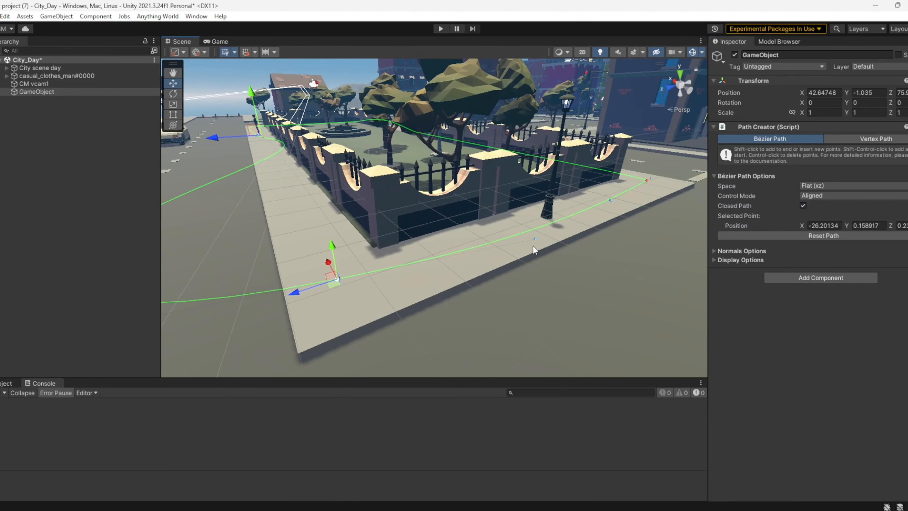
{"action": "left_click_drag", "start_coordinate": [535, 238], "coordinate": [356, 312]}
- Assign the path GameObject as casual_clothes_man#0000's Path Creator and place its Movement Data Container below the BehaviourTreeRunner component
{"action": "right_click_drag", "start_coordinate": [355, 312], "coordinate": [447, 209]}
{"action": "key", "text": "f"}
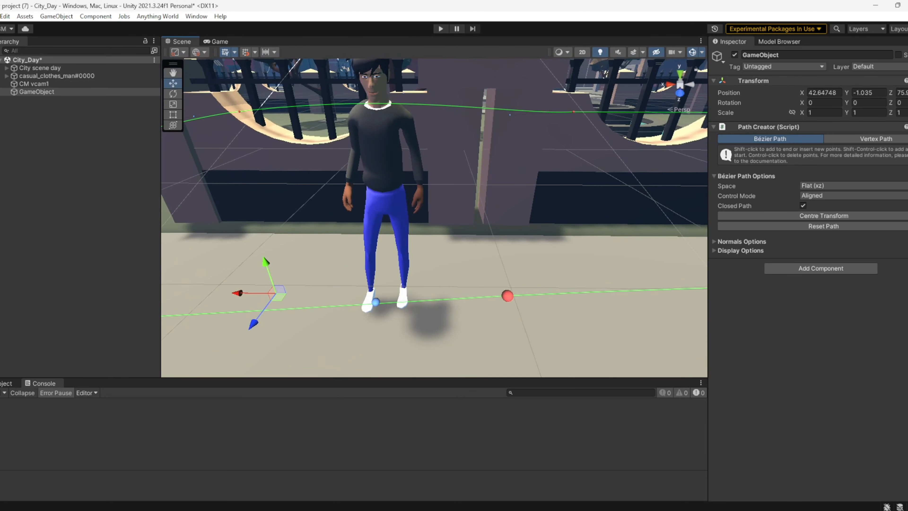
{"action": "right_click", "coordinate": [80, 103]}
{"action": "left_click", "coordinate": [75, 76]}
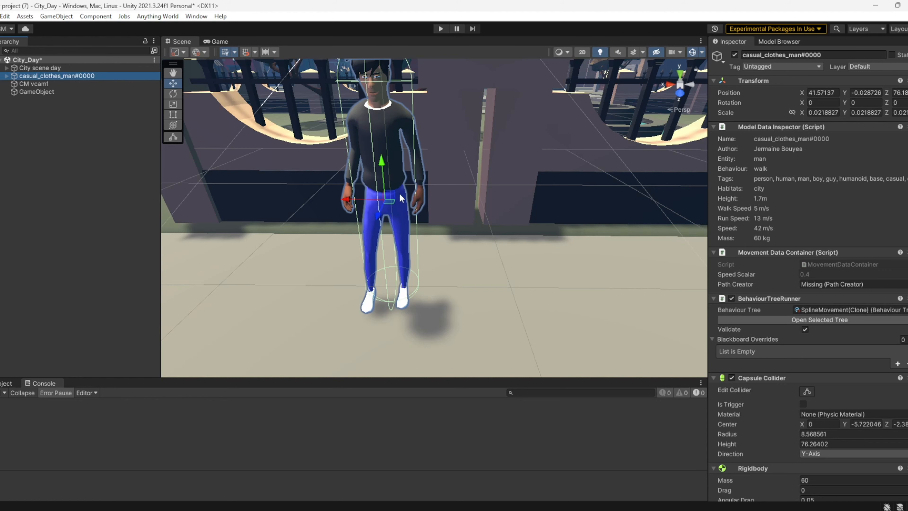
{"action": "double_click", "coordinate": [35, 92]}
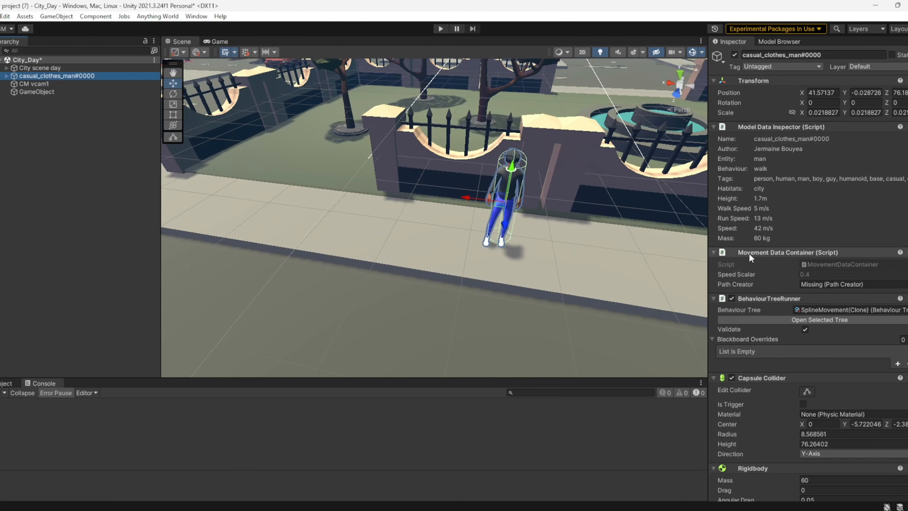
{"action": "left_click_drag", "start_coordinate": [30, 91], "coordinate": [818, 284]}
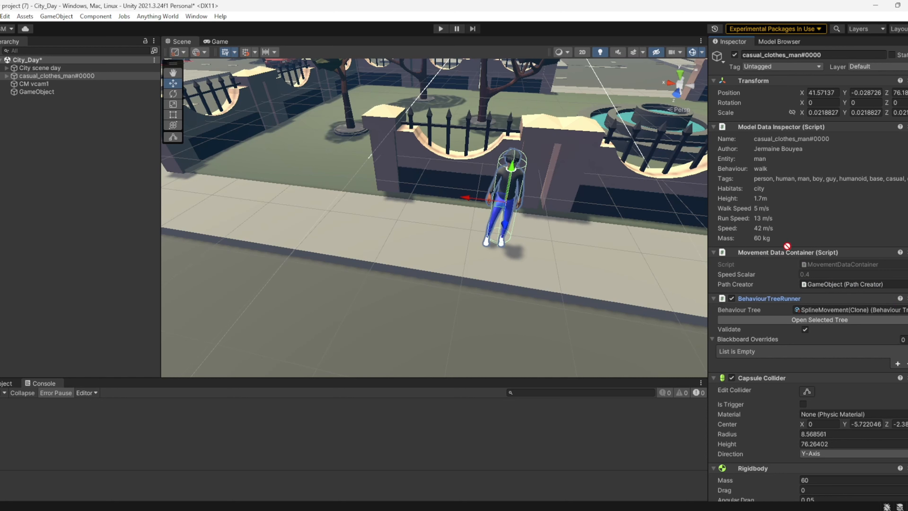
{"action": "left_click_drag", "start_coordinate": [787, 245], "coordinate": [790, 244]}
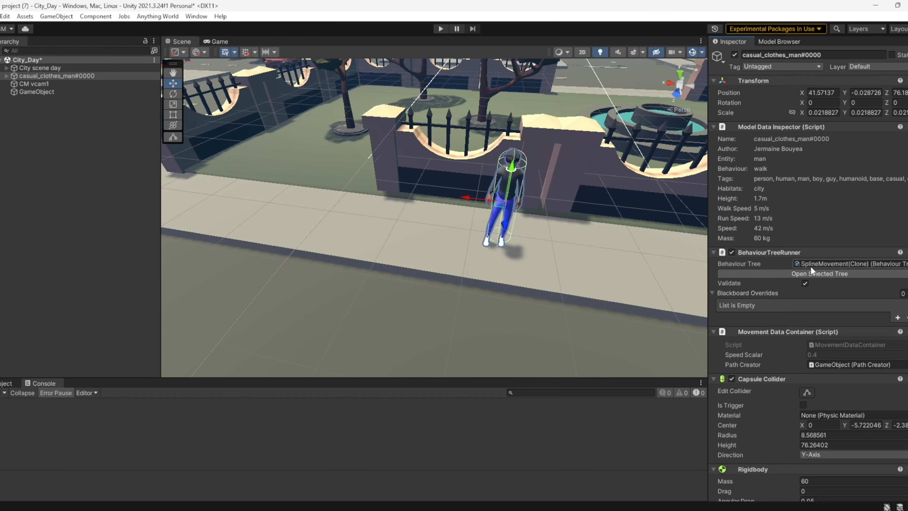
- Run the scene in Play mode and check from the Scene view how the character follows the path around the park
{"action": "left_click", "coordinate": [441, 28]}
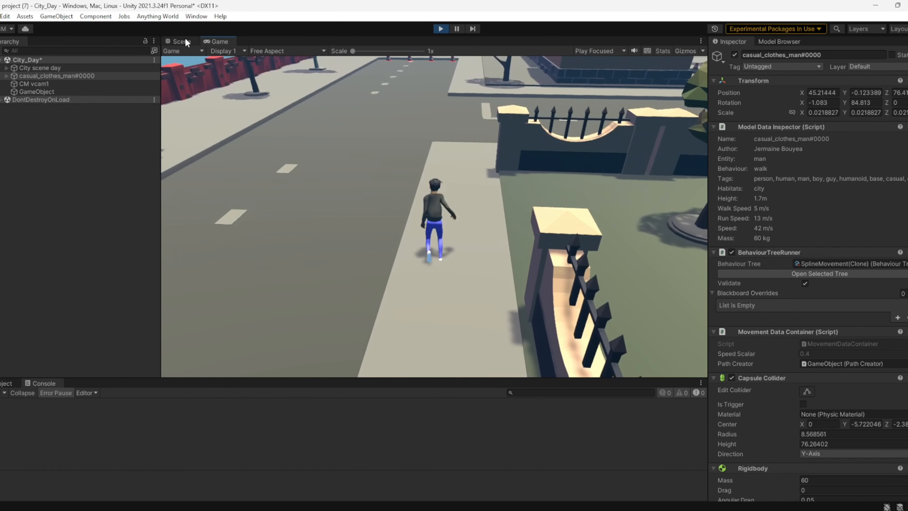
{"action": "left_click", "coordinate": [52, 92]}
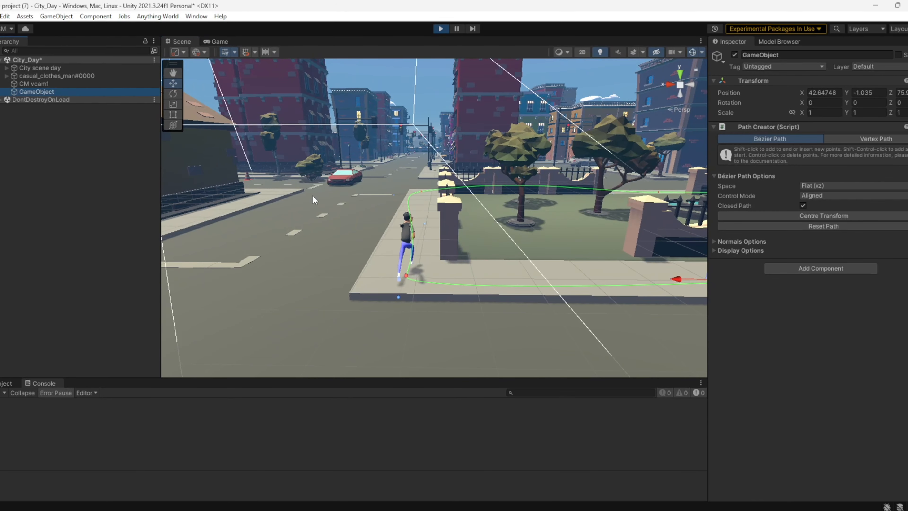
{"action": "right_click_drag", "start_coordinate": [313, 195], "coordinate": [630, 195]}
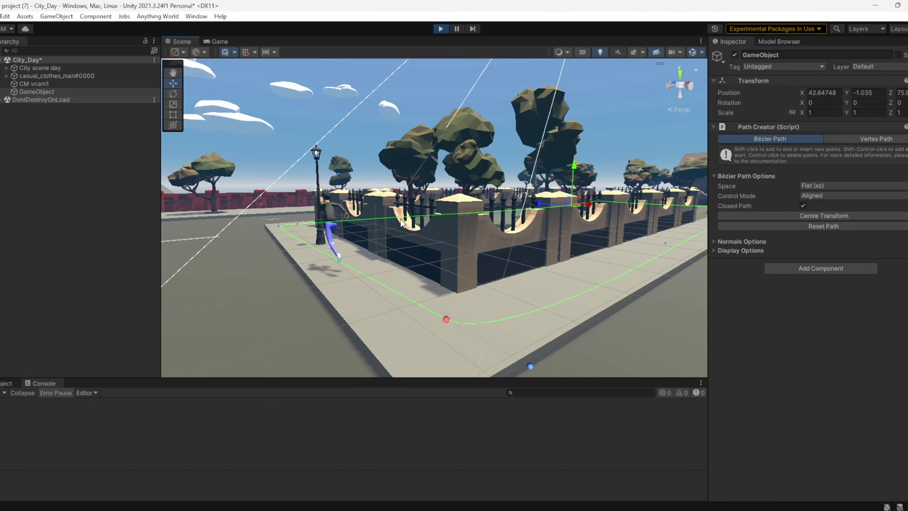
{"action": "right_click_drag", "start_coordinate": [394, 215], "coordinate": [533, 228]}
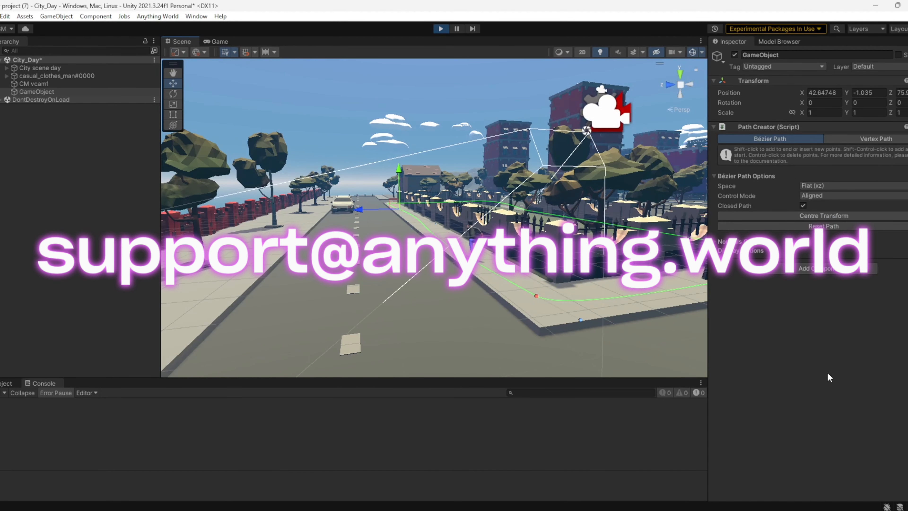
{"action": "right_click_drag", "start_coordinate": [497, 318], "coordinate": [726, 334]}
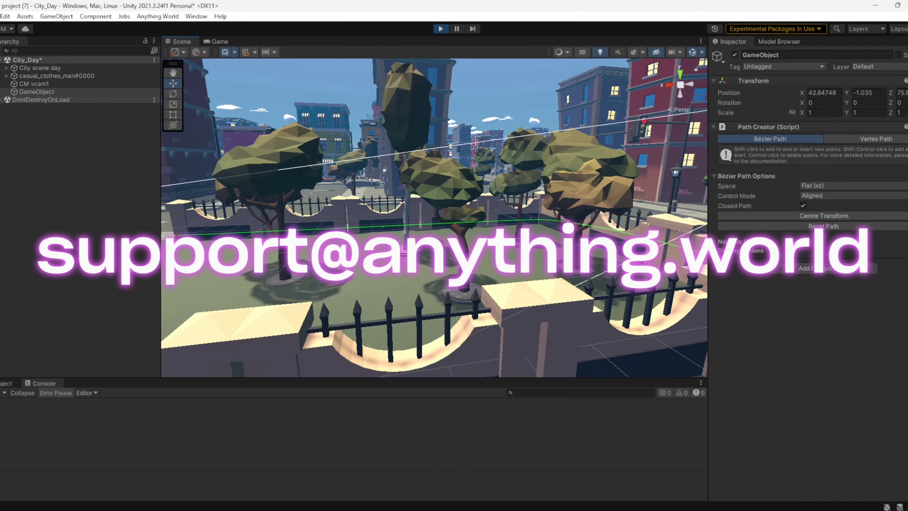